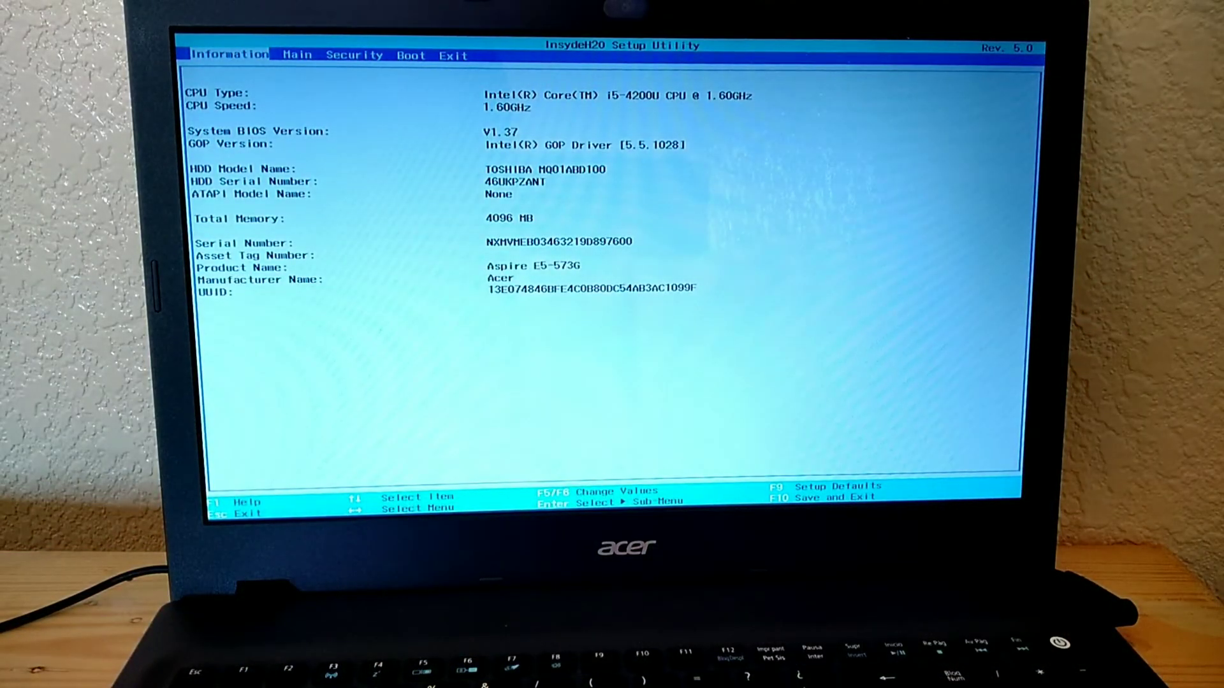
# Move from the Information tab to the Main settings page.
pyautogui.press('Right')
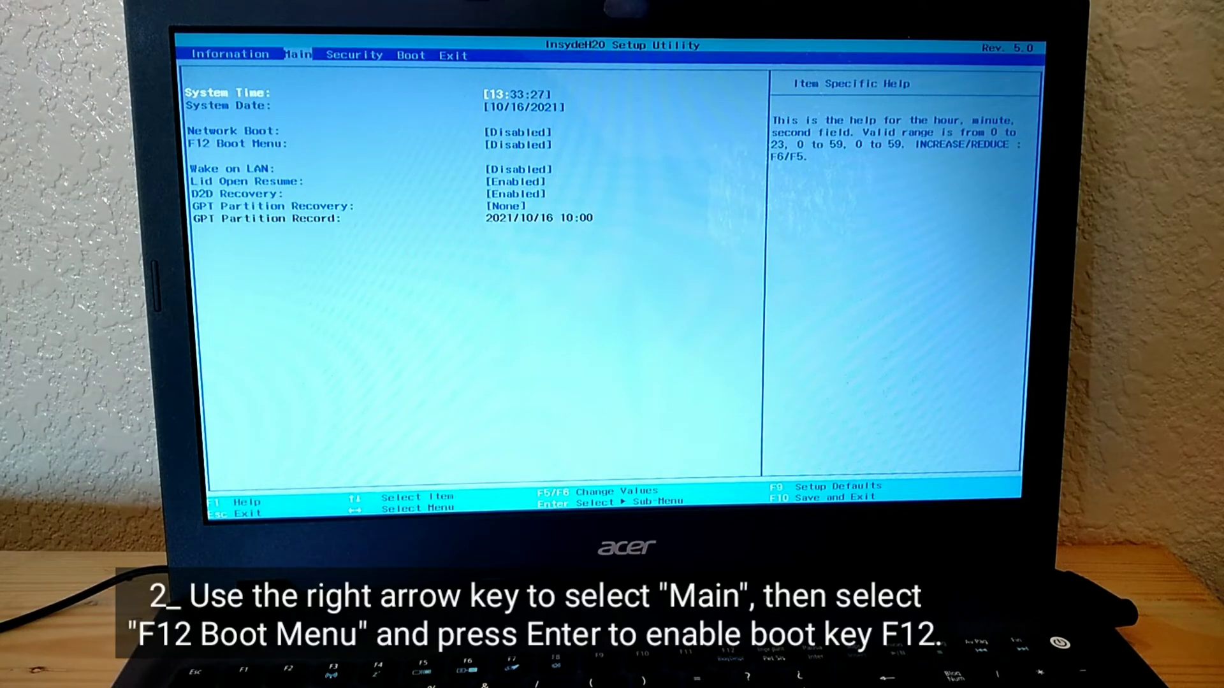
# Set F12 Boot Menu to Enabled on the Main page.
pyautogui.press('Down')
pyautogui.press('Down')
pyautogui.press('Down')
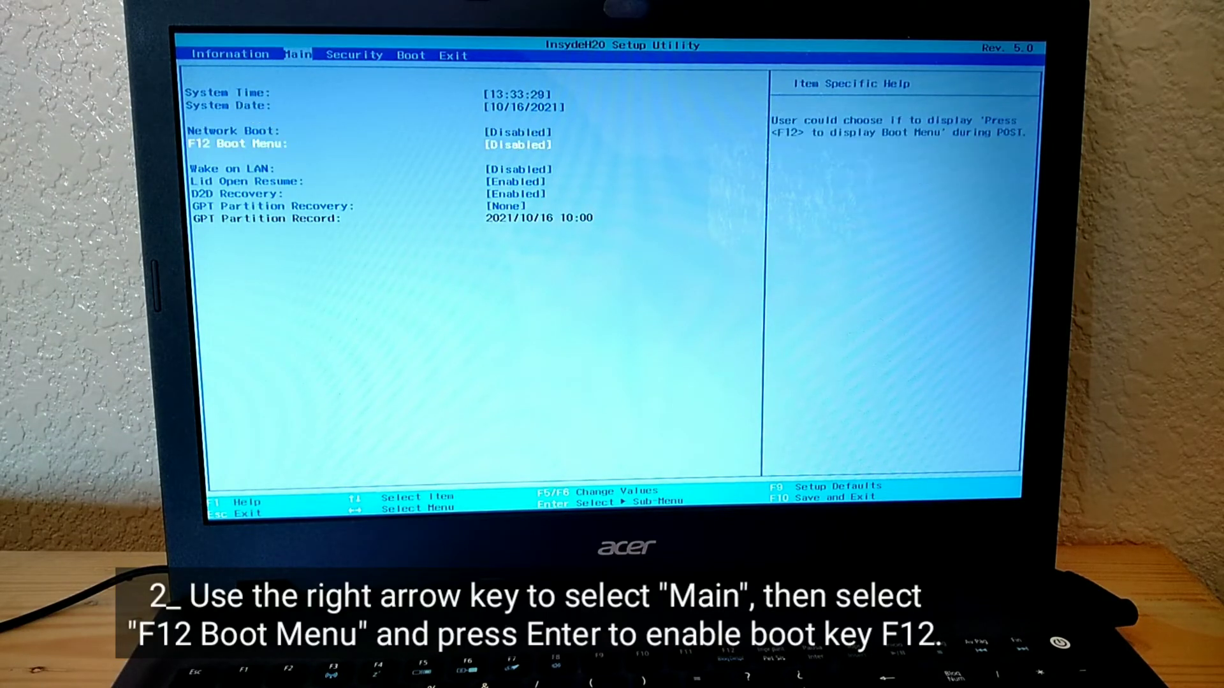
pyautogui.press('Return')
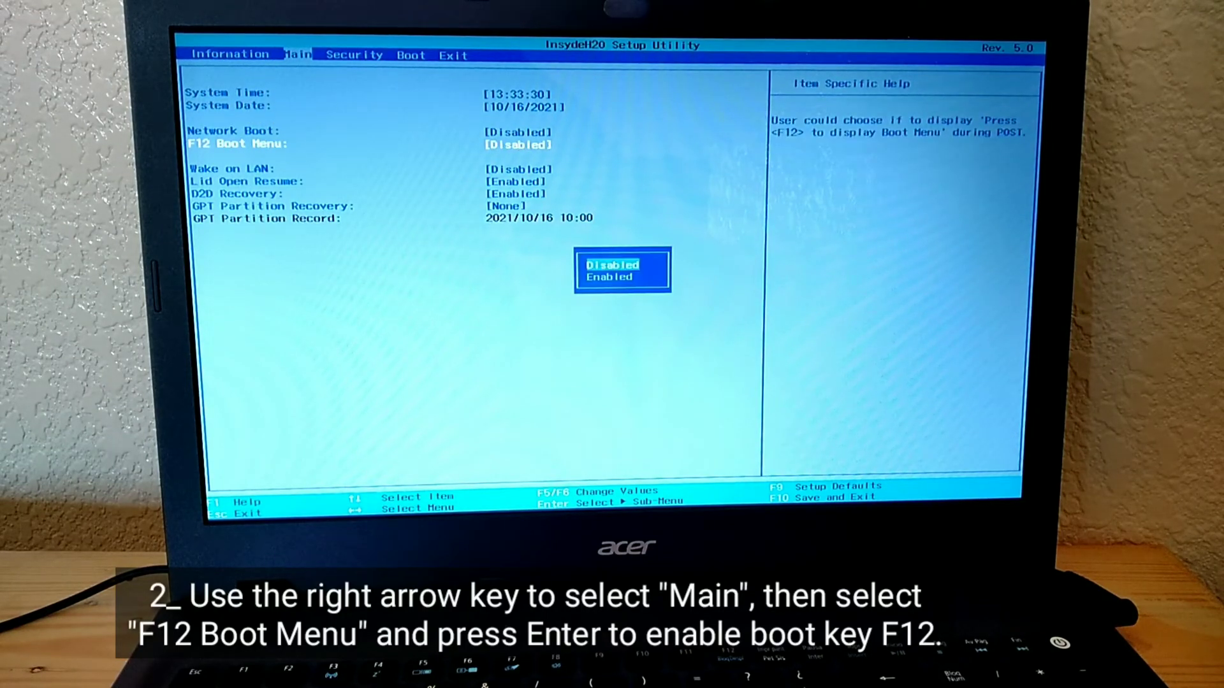
pyautogui.press('Return')
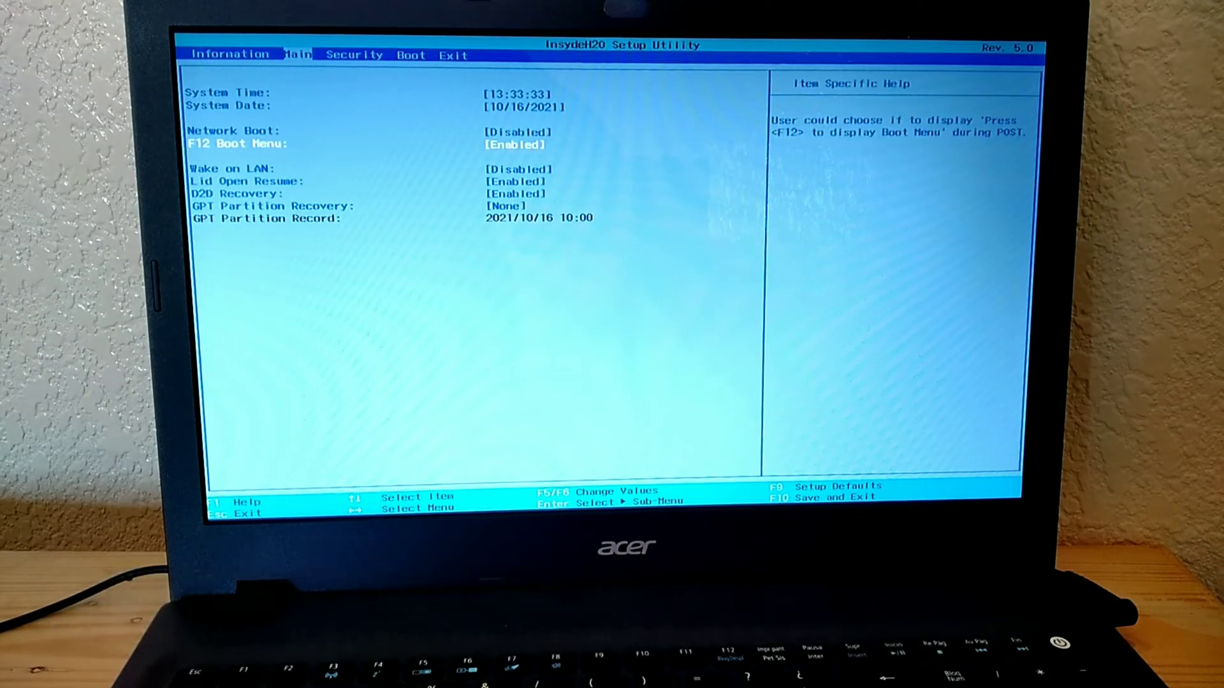
# On the Boot page, change Boot Mode from UEFI to Legacy and accept the warning.
pyautogui.press('Right')
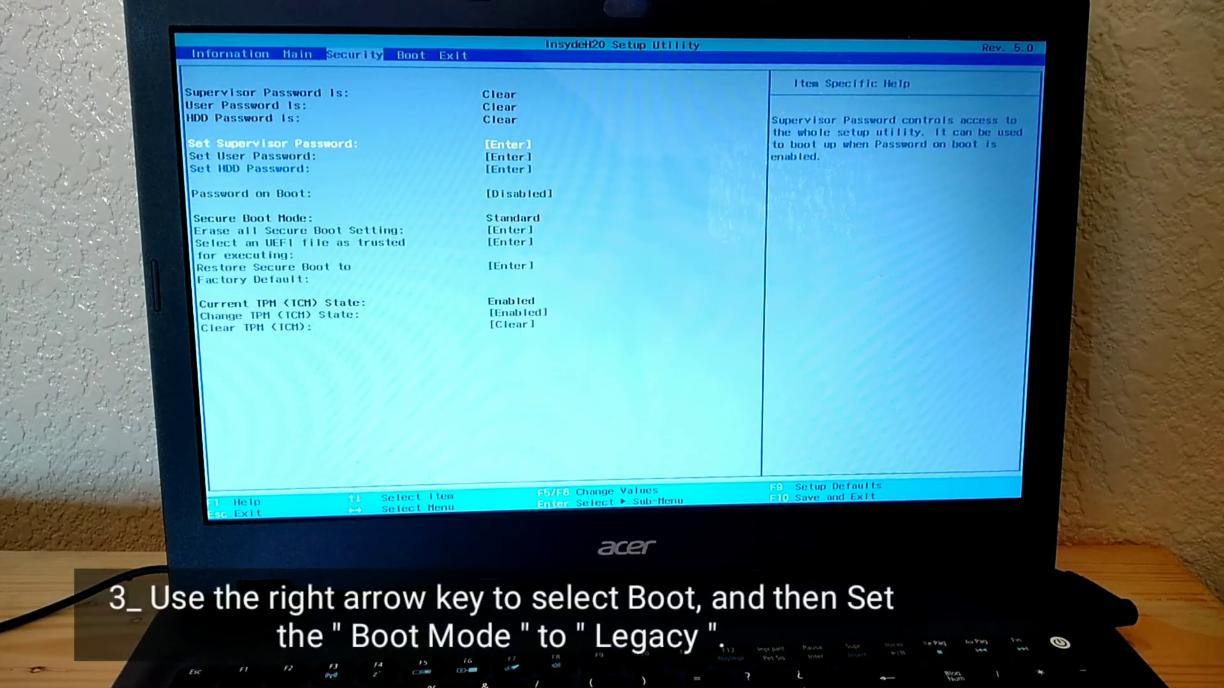
pyautogui.press('Right')
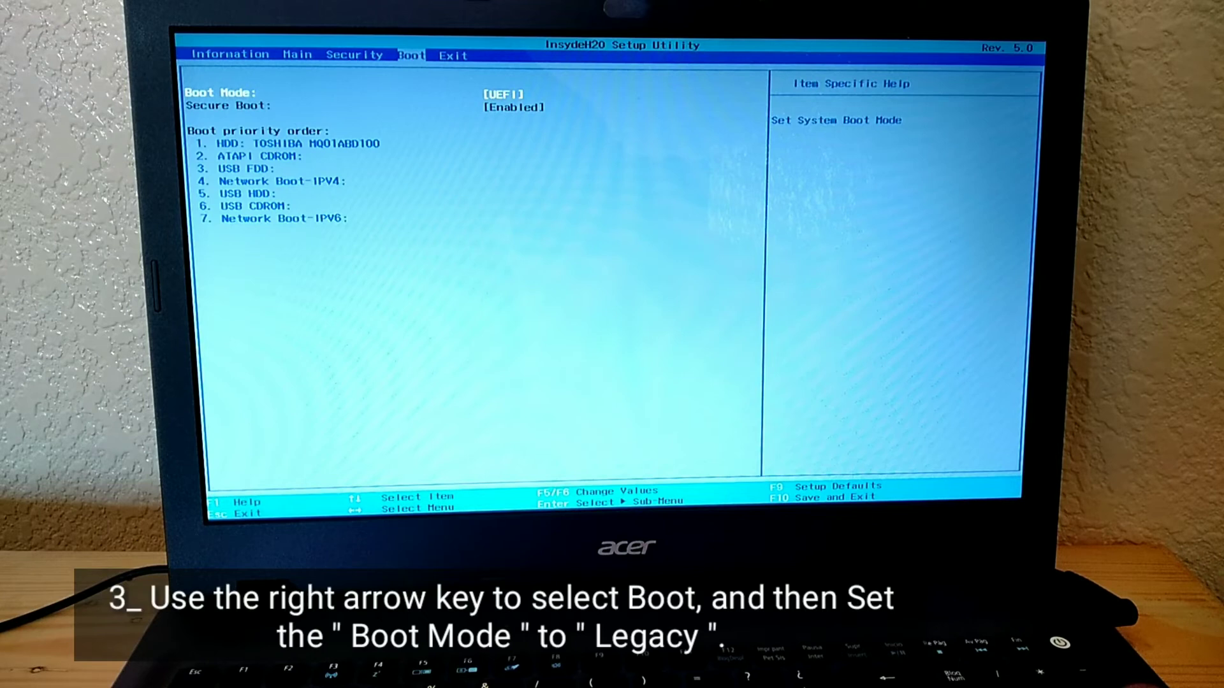
pyautogui.press('Return')
pyautogui.press('Down')
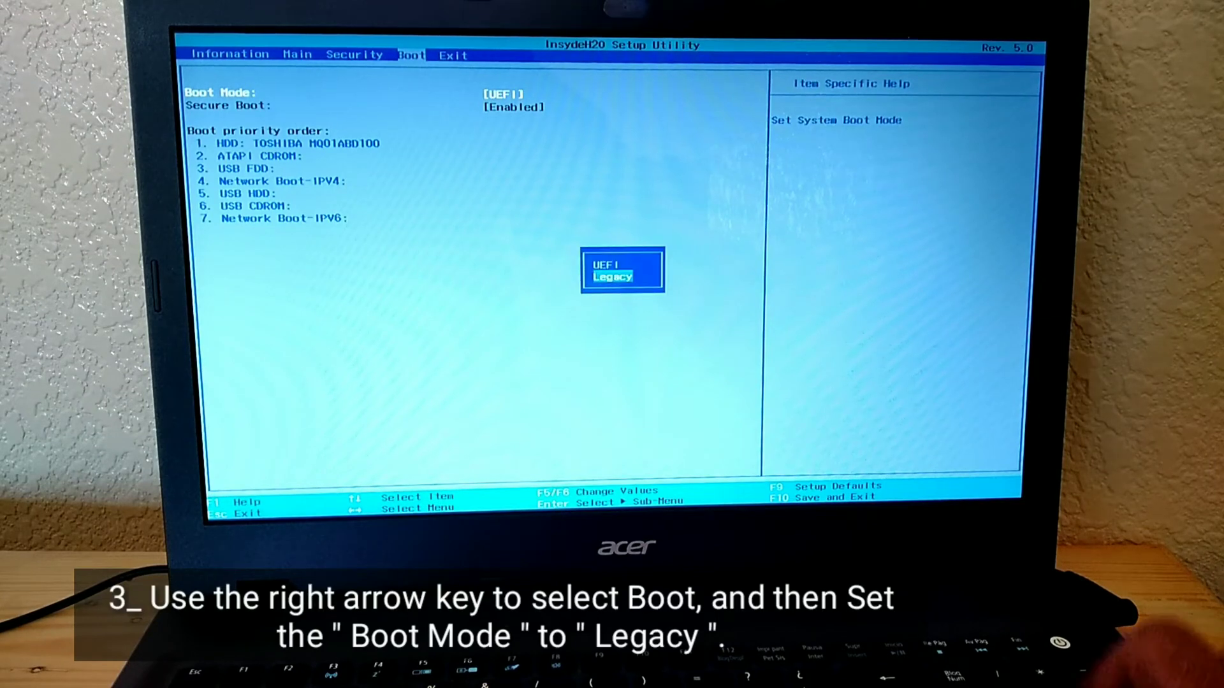
pyautogui.press('Return')
pyautogui.press('Return')
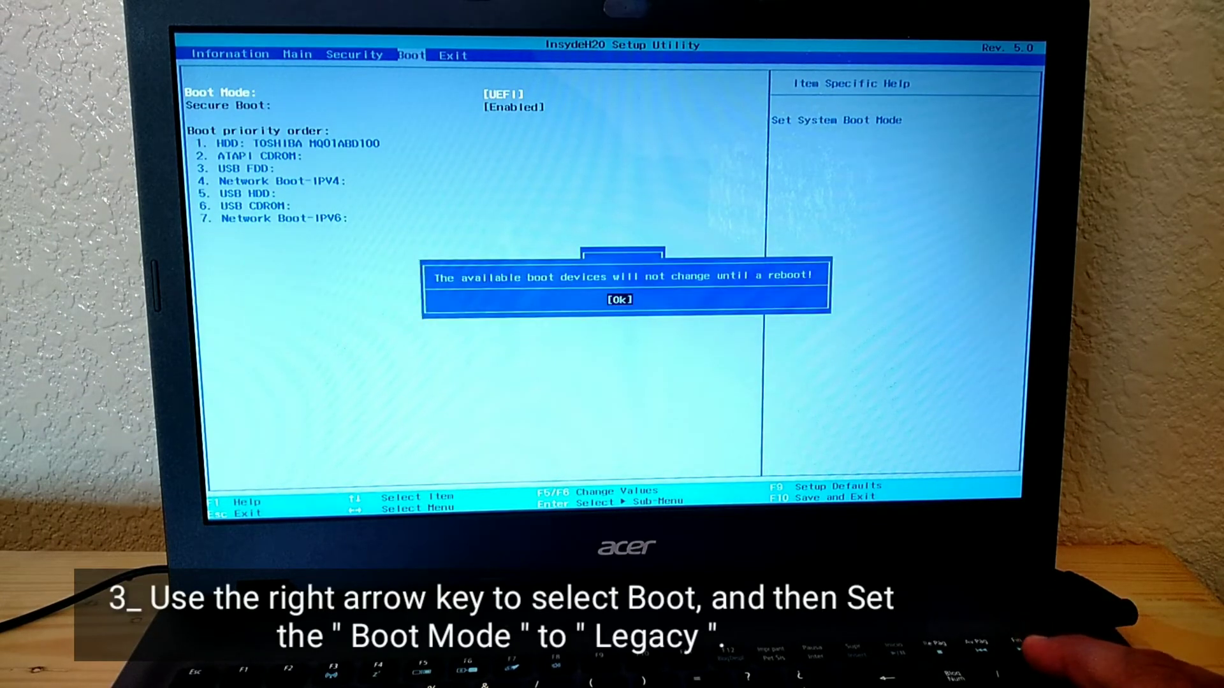
pyautogui.press('Return')
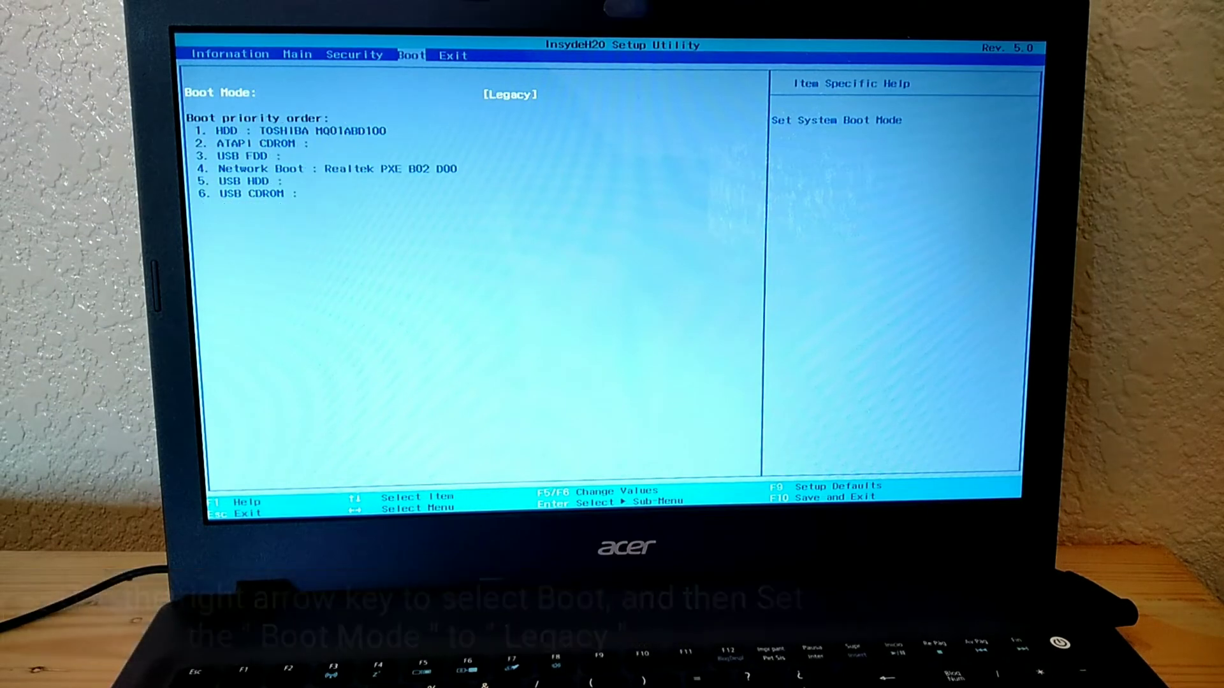
pyautogui.press('Down')
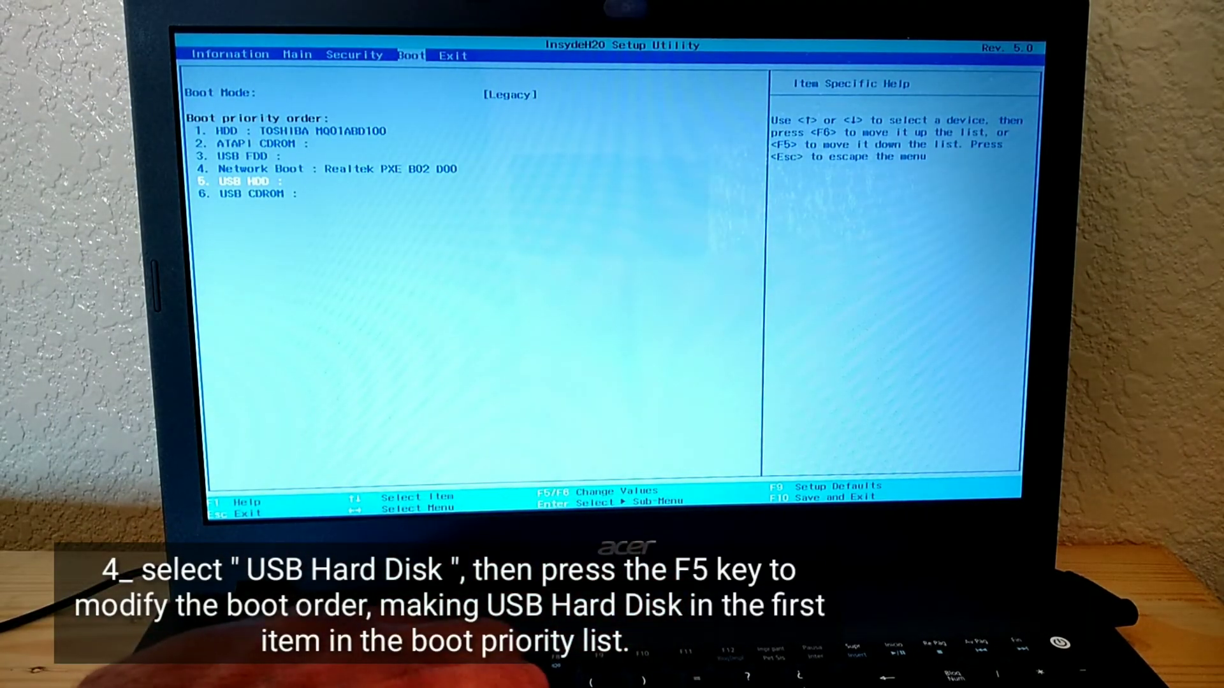
# Raise USB HDD to first in the boot priority list, then go to the Exit page.
pyautogui.press('F5')
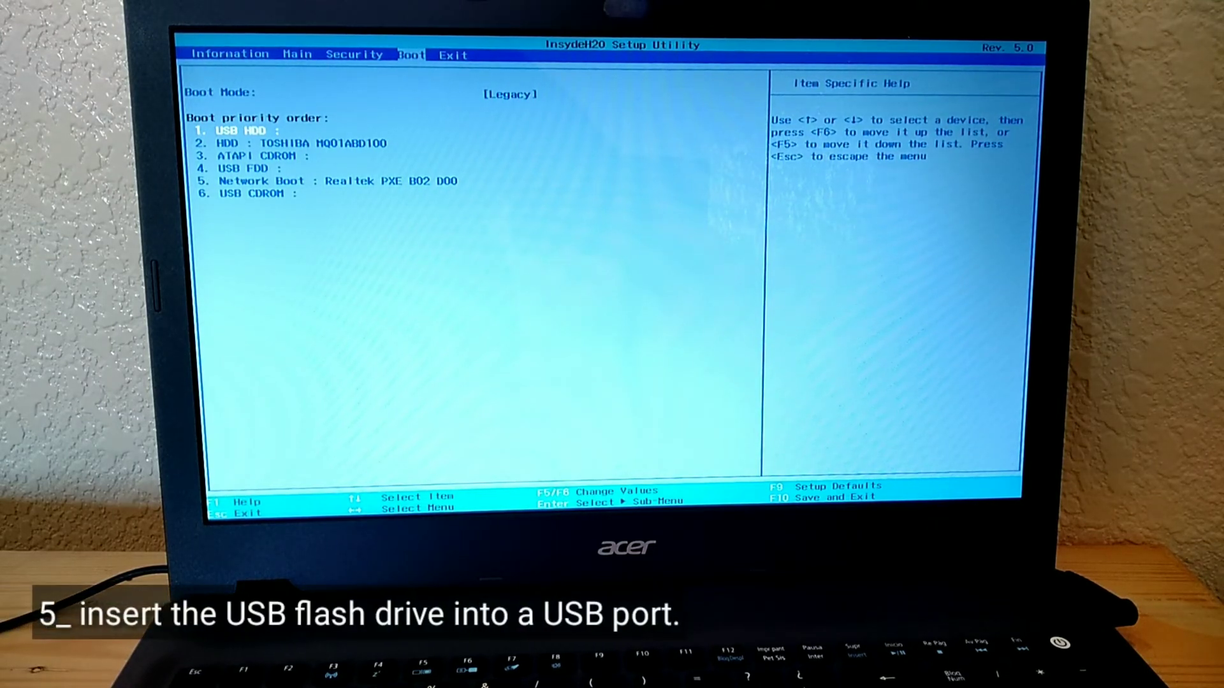
pyautogui.press('Right')
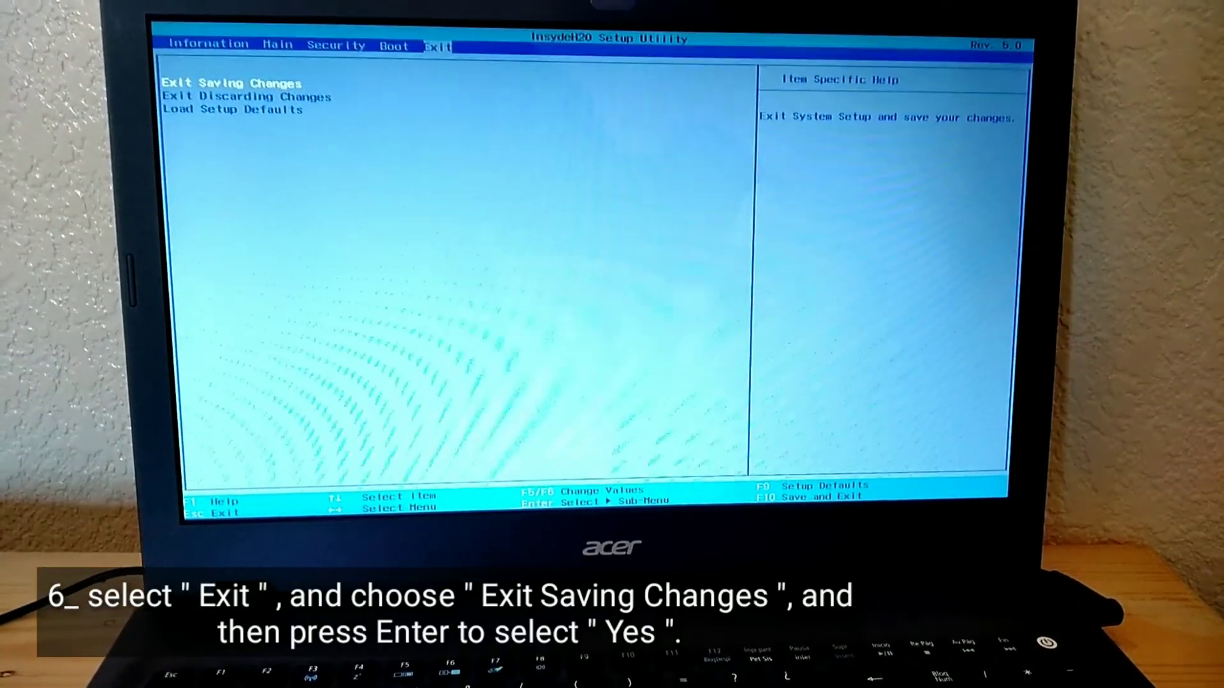
# Choose Exit Saving Changes and confirm Yes so the laptop restarts.
pyautogui.press('Return')
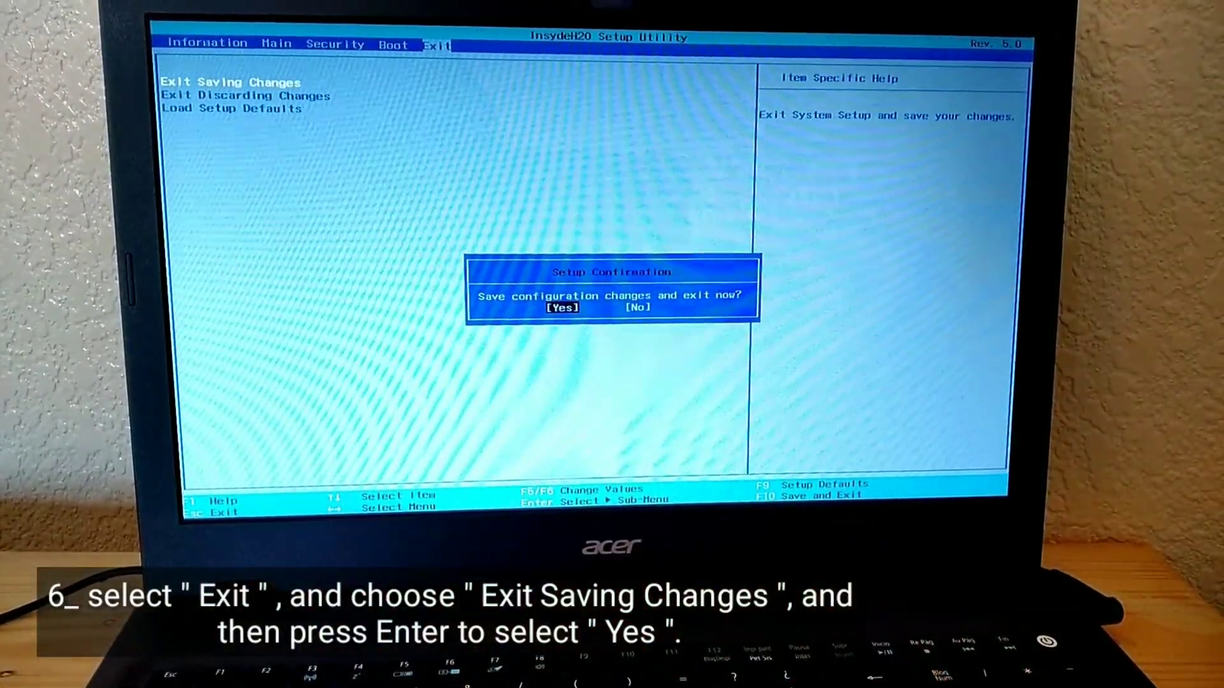
pyautogui.press('Return')
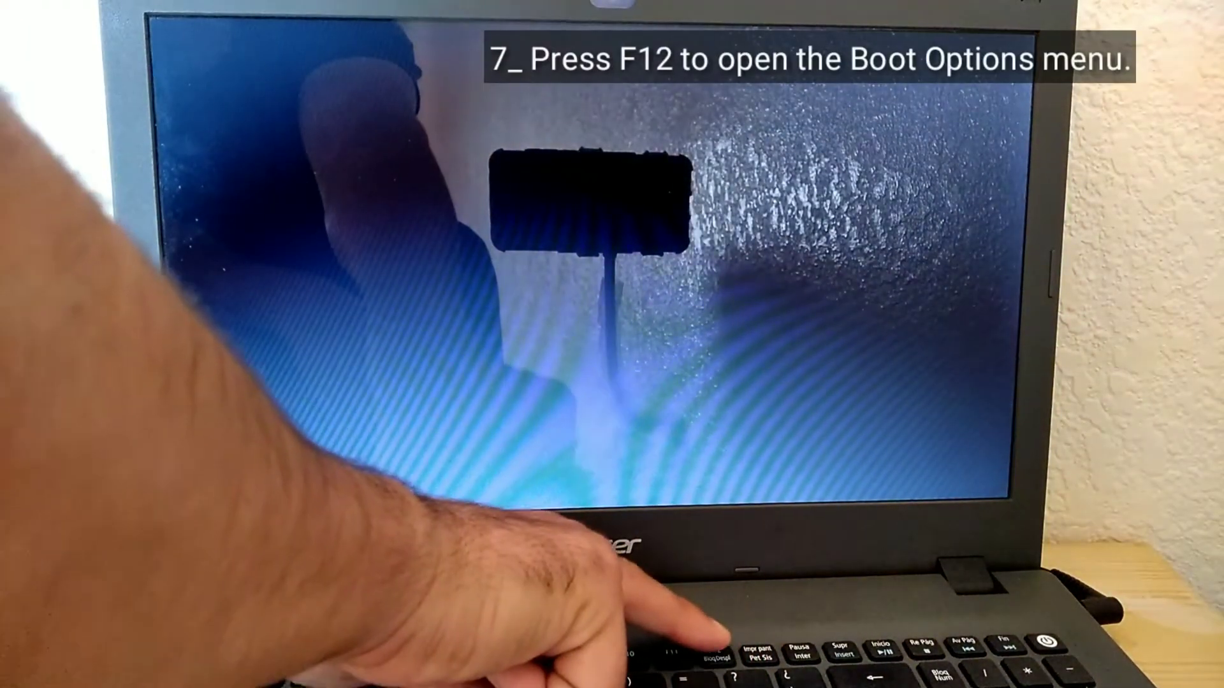
# Repeatedly hit F12 during the Acer startup logo to call up the boot menu.
pyautogui.press('F12')
pyautogui.press('F12')
pyautogui.press('F12')
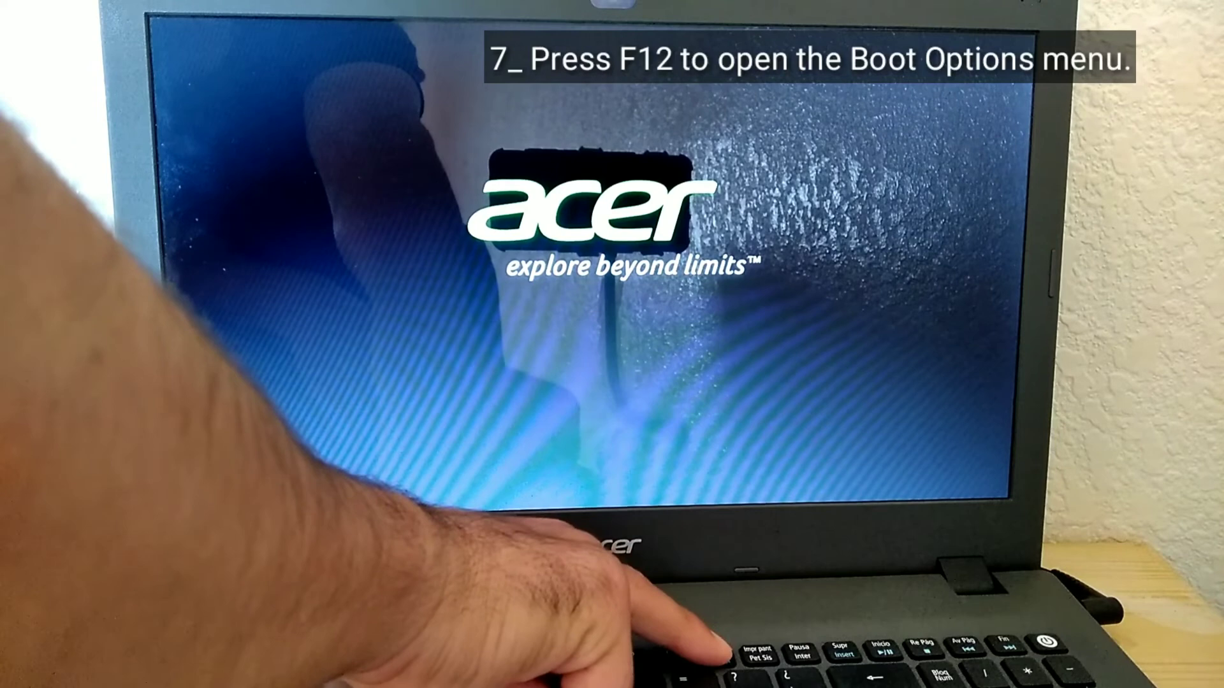
pyautogui.press('F12')
pyautogui.press('F12')
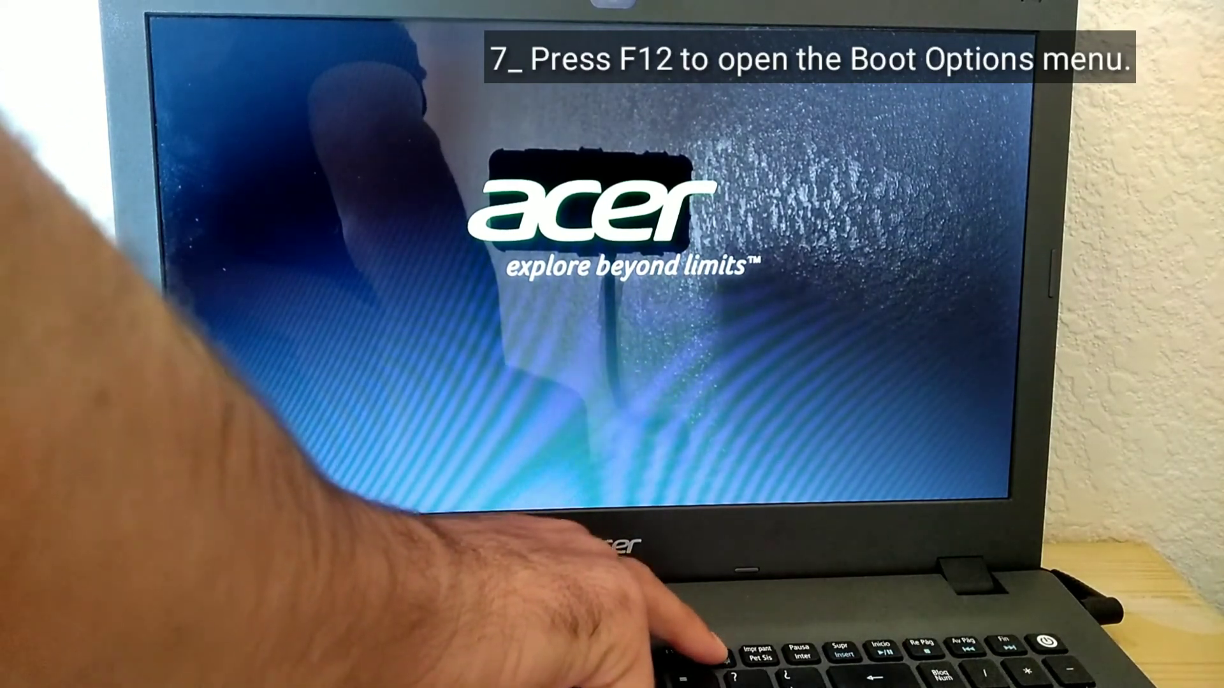
pyautogui.press('F12')
pyautogui.press('F12')
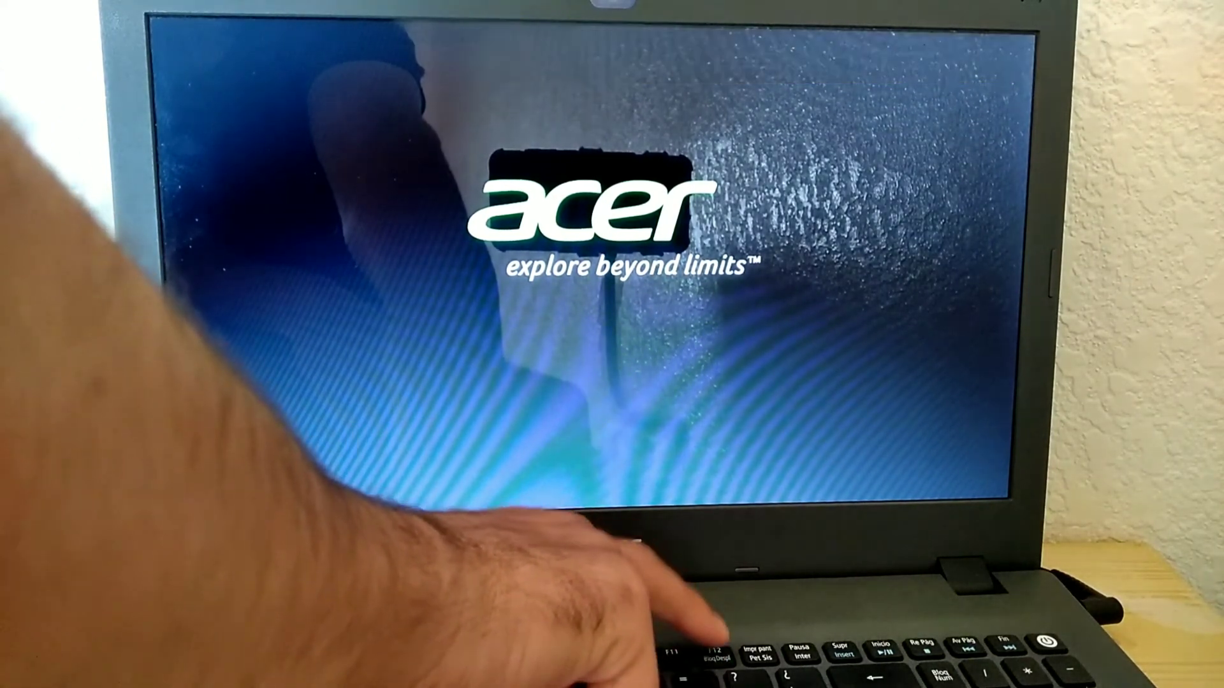
pyautogui.press('F12')
pyautogui.press('F12')
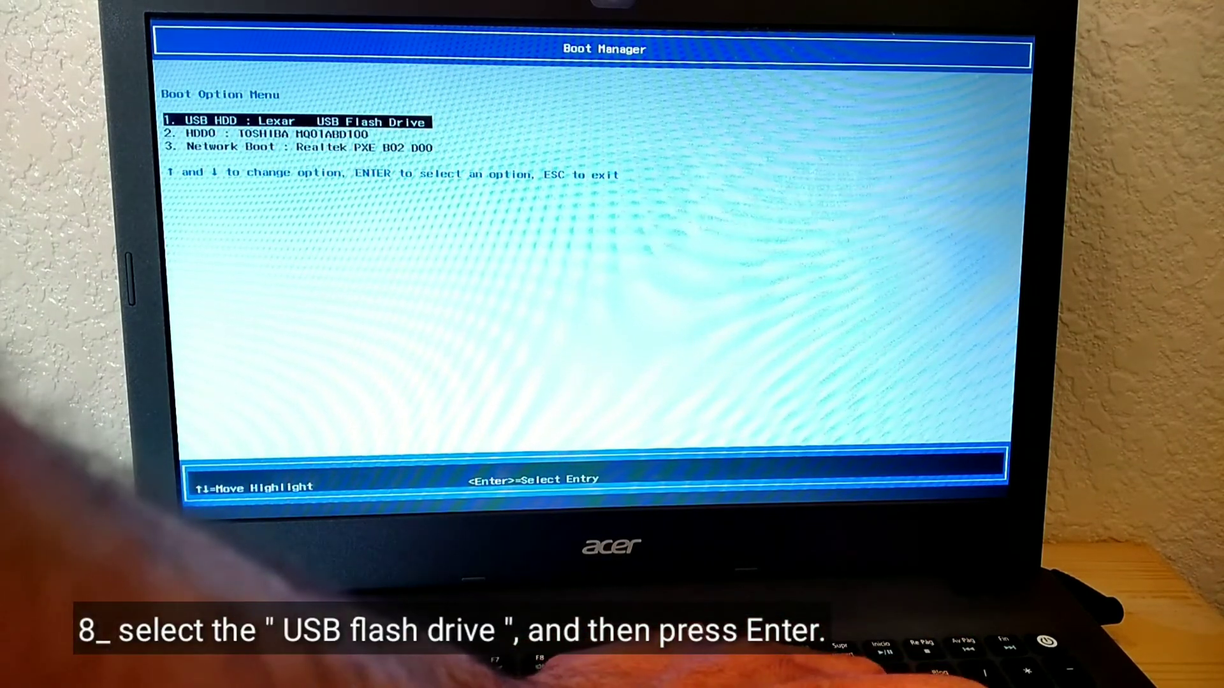
# Boot from USB HDD and launch Windows Setup from Windows Boot Manager.
pyautogui.press('Return')
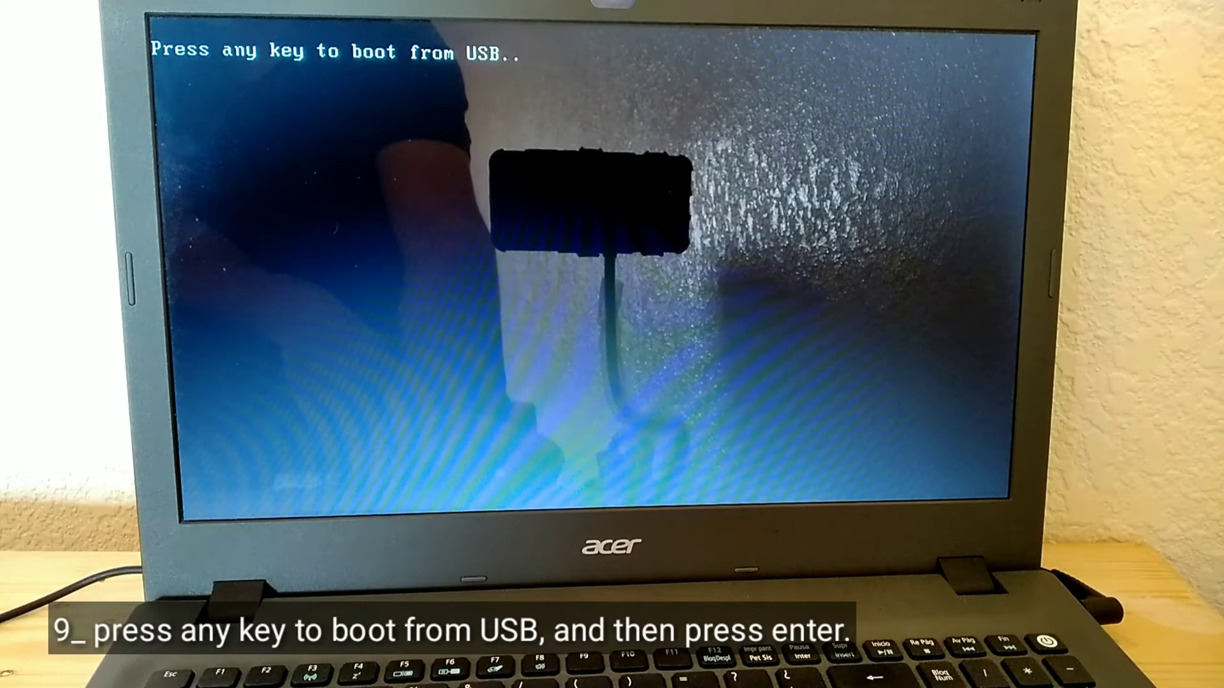
pyautogui.press('Return')
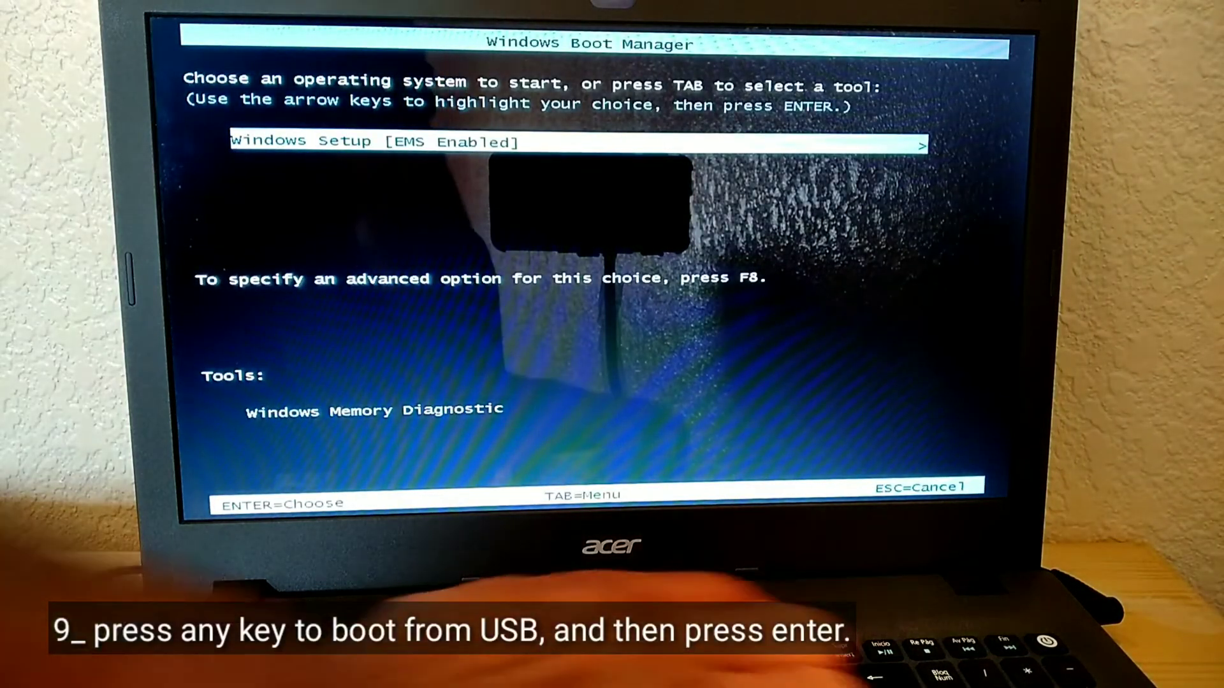
pyautogui.press('Return')
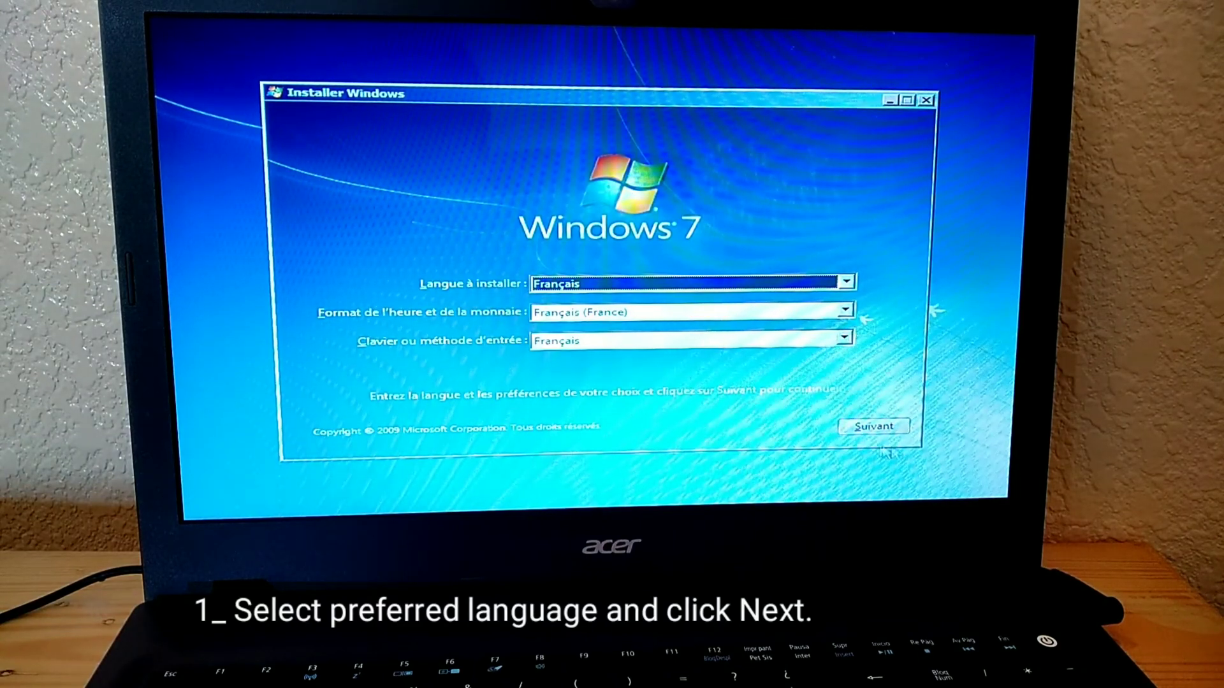
# Continue with French settings, choose Installer maintenant, and accept the licence agreement.
pyautogui.click(873, 427)
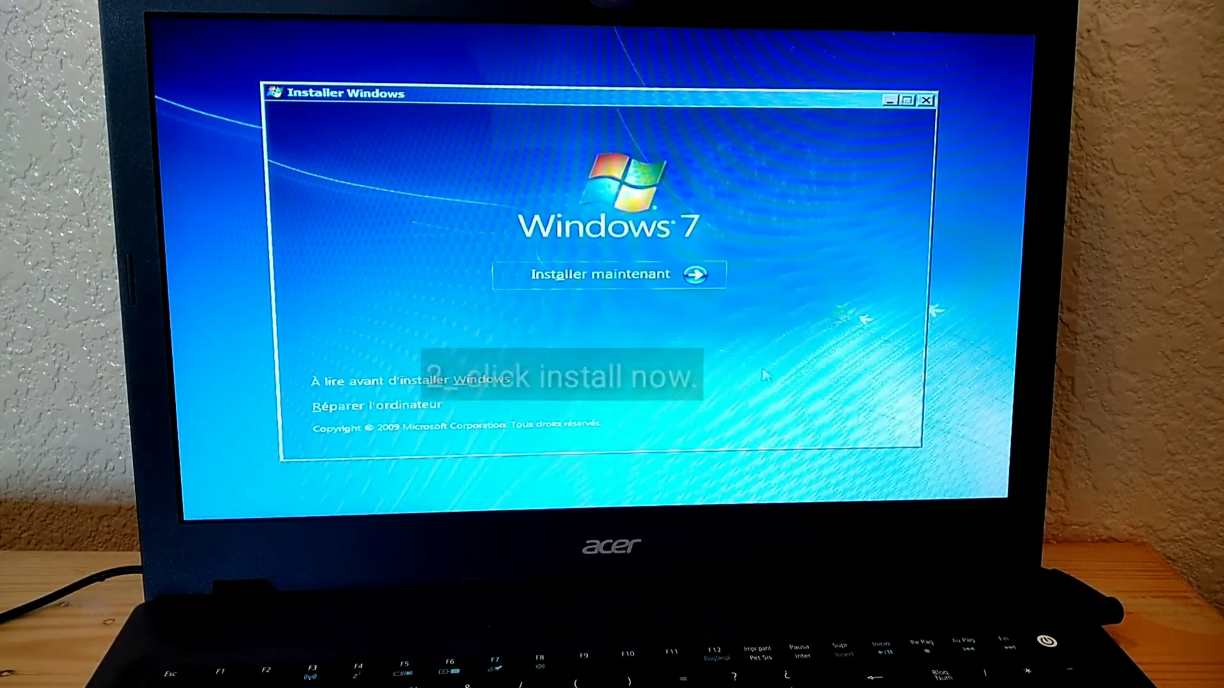
pyautogui.click(602, 274)
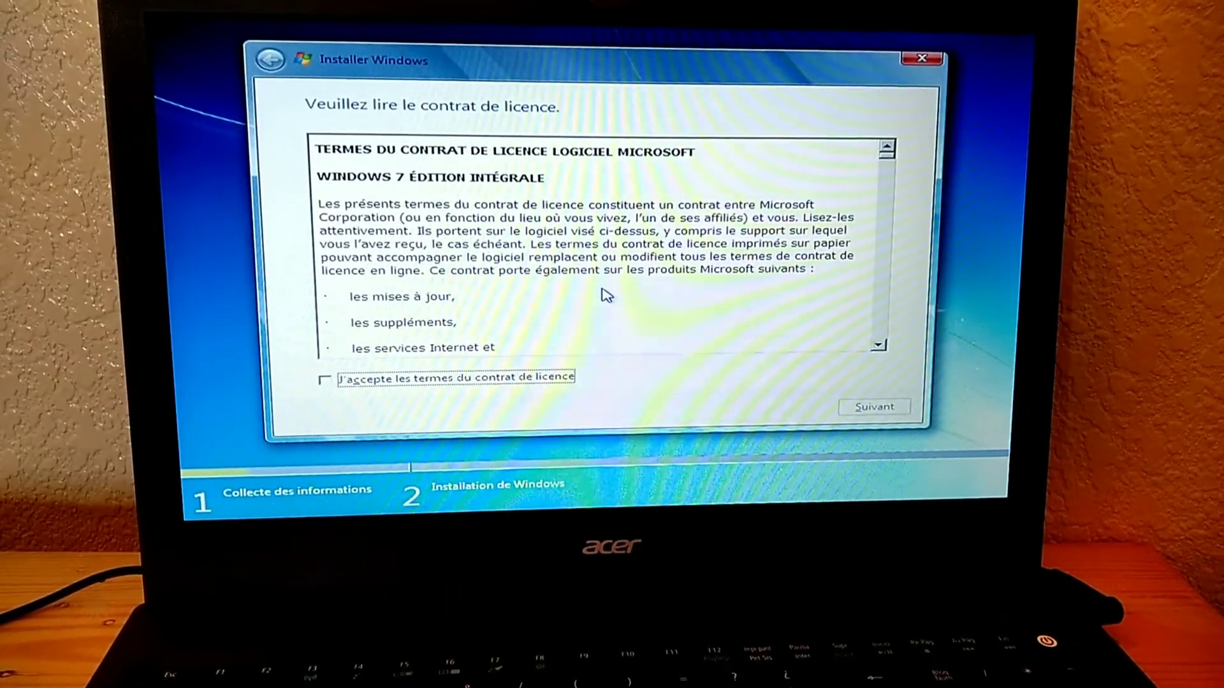
pyautogui.click(324, 380)
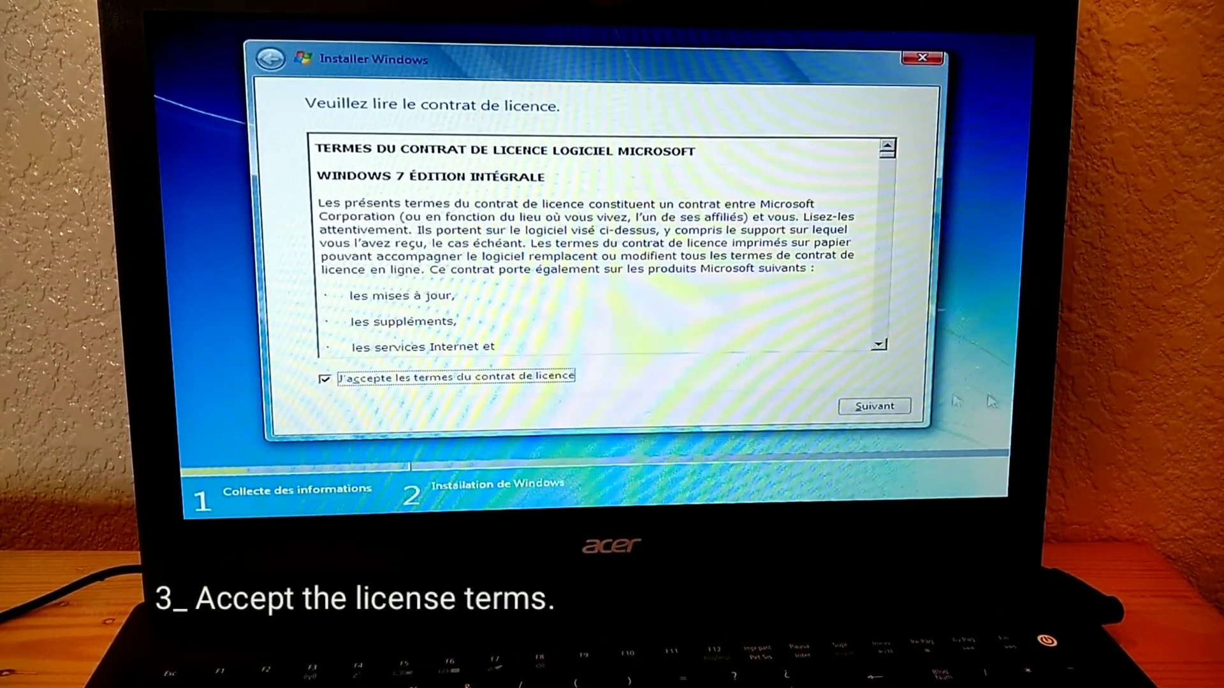
pyautogui.click(874, 407)
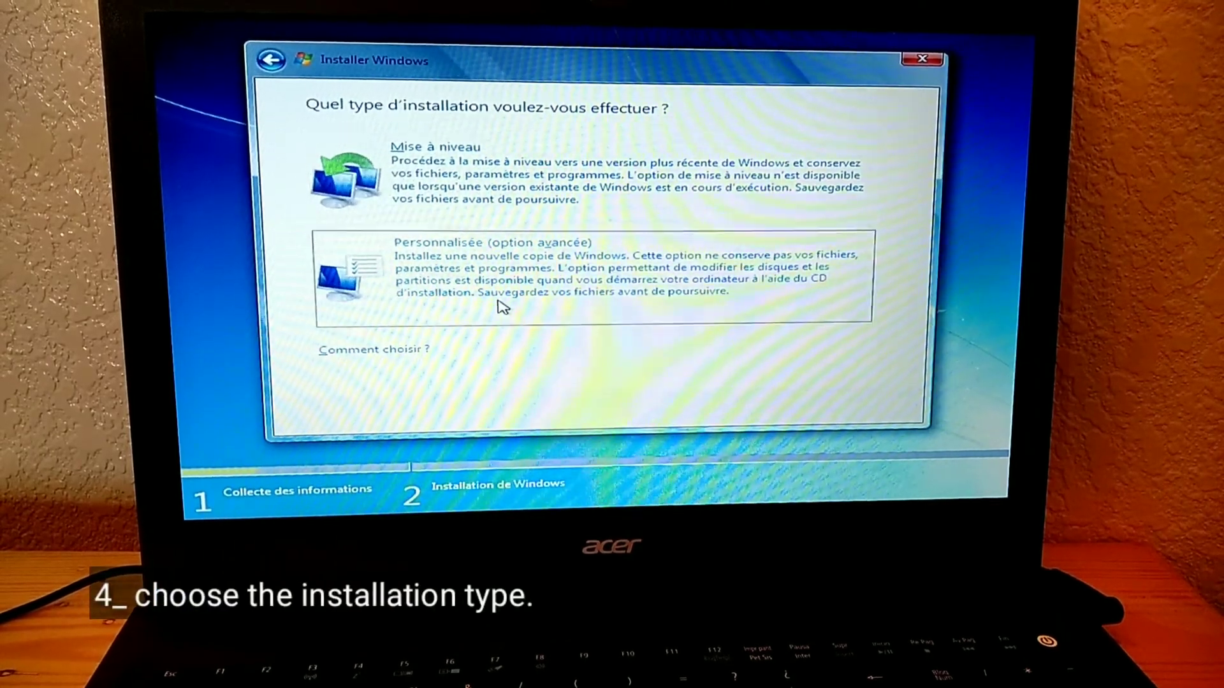
# Choose Personnalisée (option avancée), show Options de lecteurs, and select Disque 0 Partition 2 (320.6 Go).
pyautogui.click(500, 305)
pyautogui.click(535, 204)
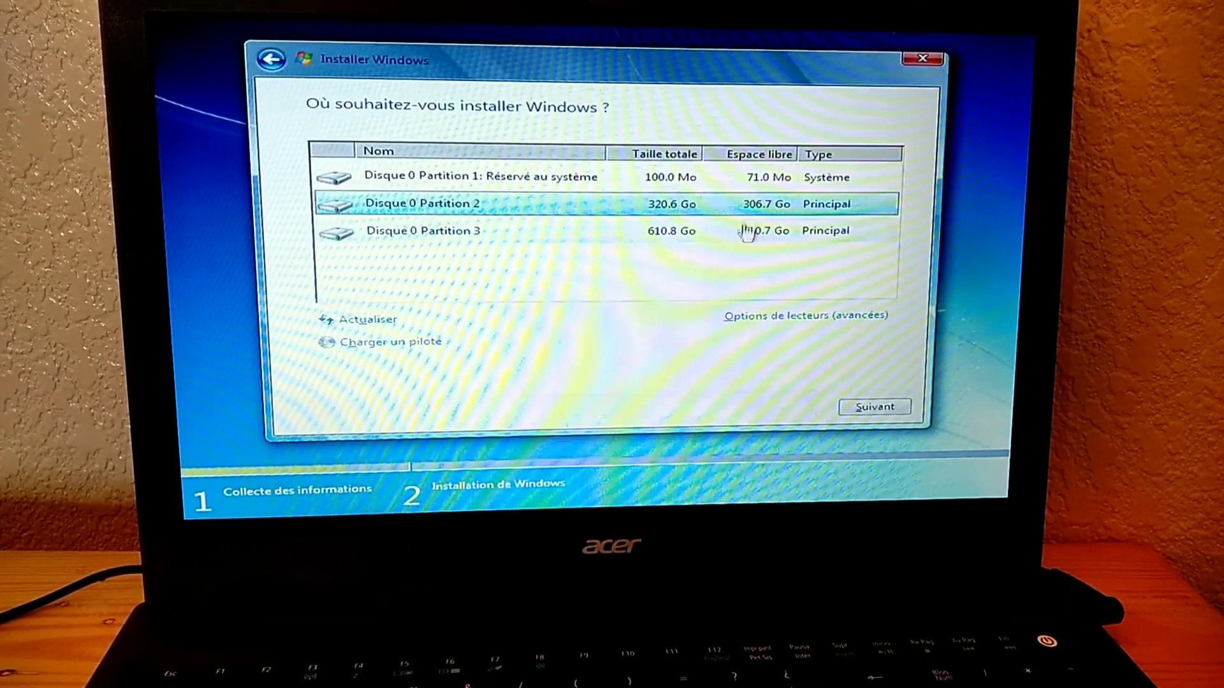
pyautogui.click(779, 314)
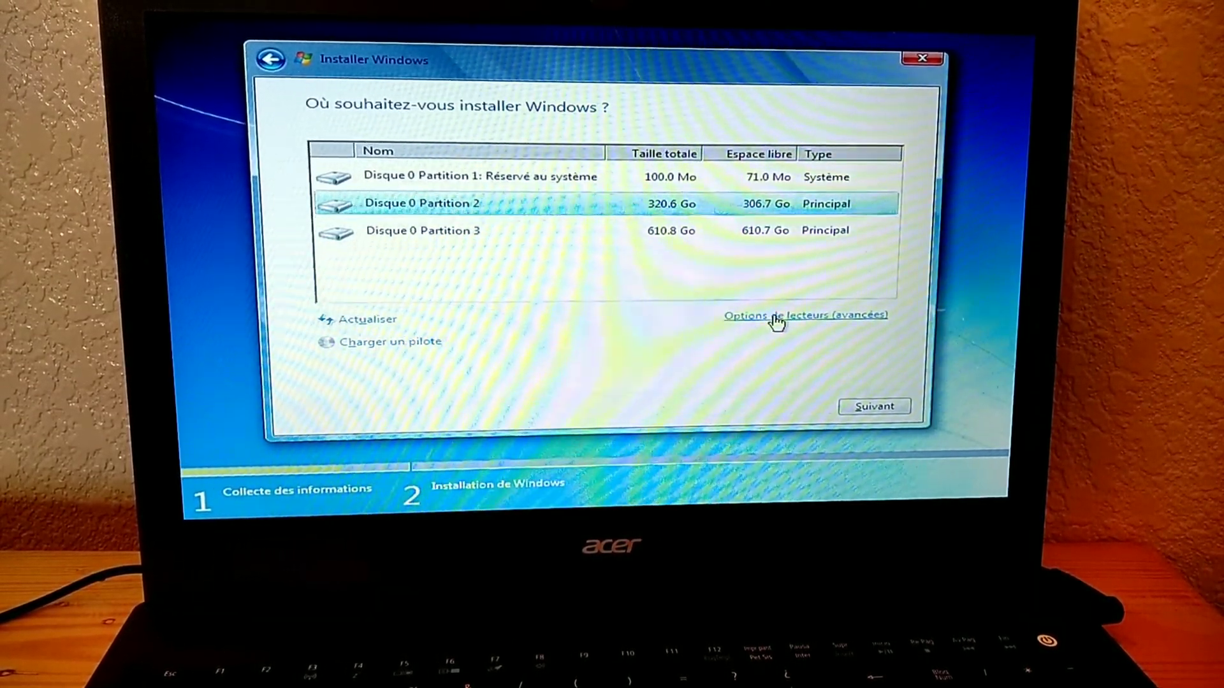
pyautogui.click(691, 180)
pyautogui.click(616, 207)
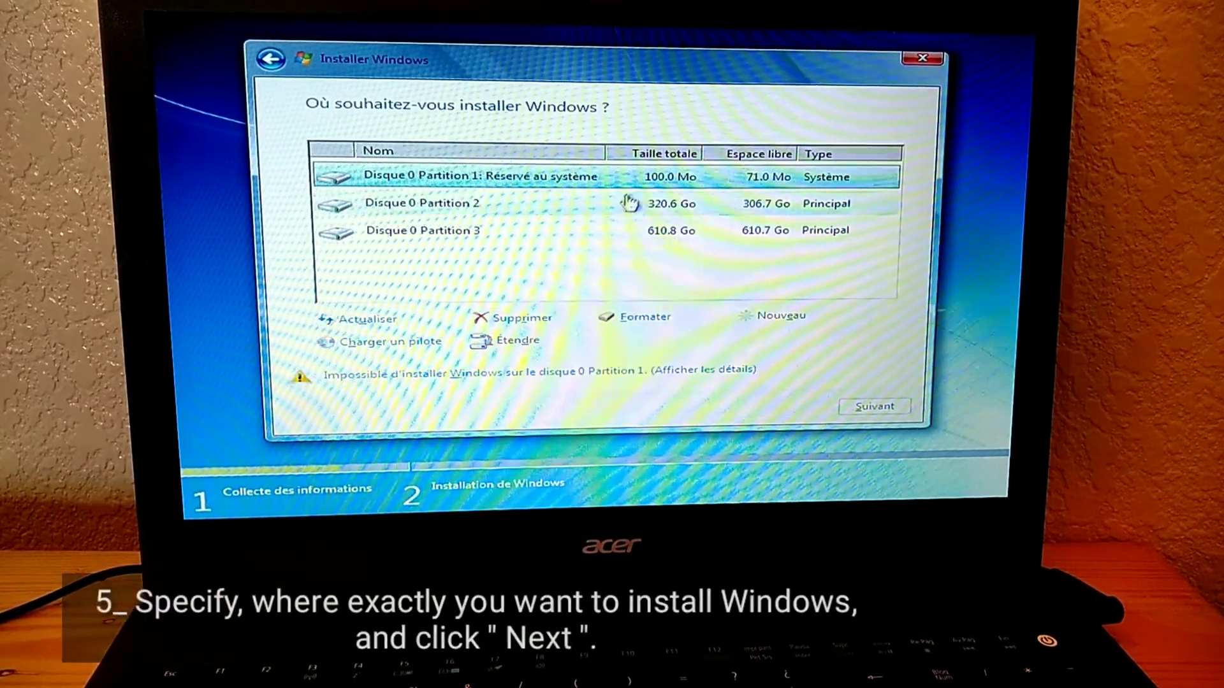